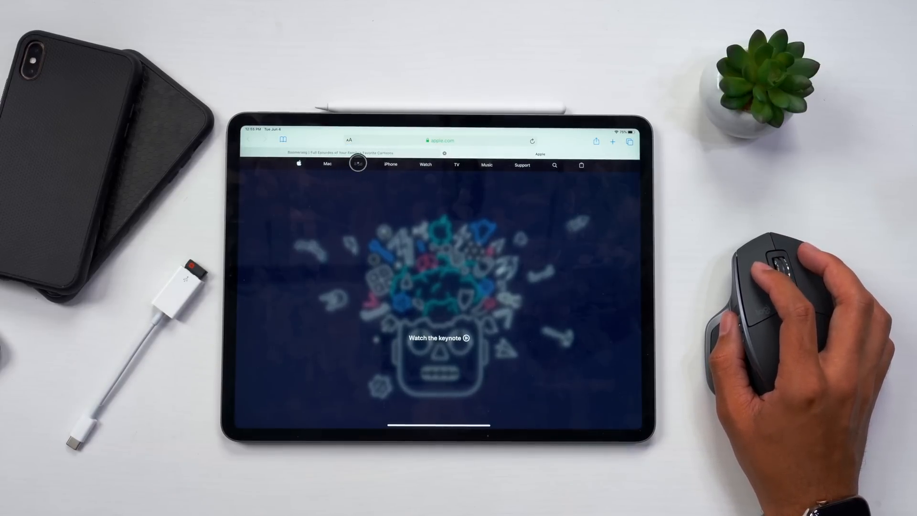
- Navigate from Apple's WWDC page to the iPad page via the top navigation bar
left_click(357, 164)
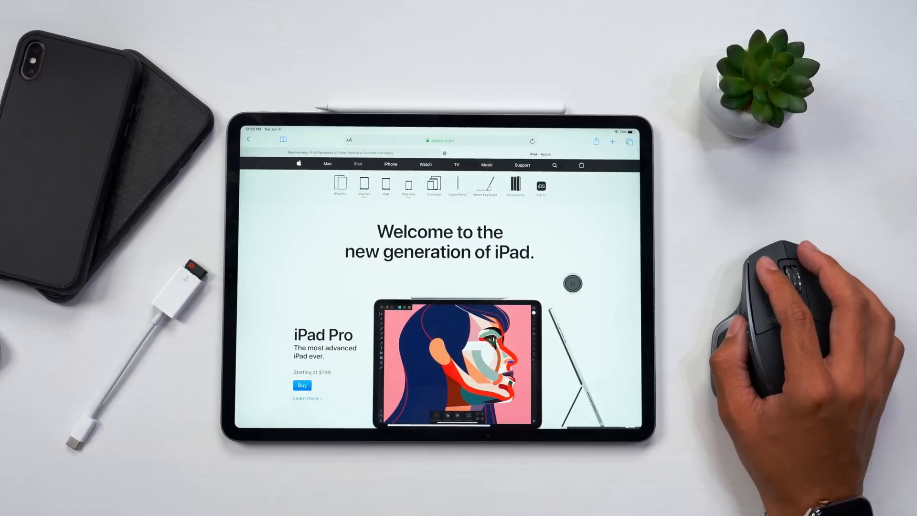
scroll(497, 264, "down", 2)
scroll(498, 267, "down", 3)
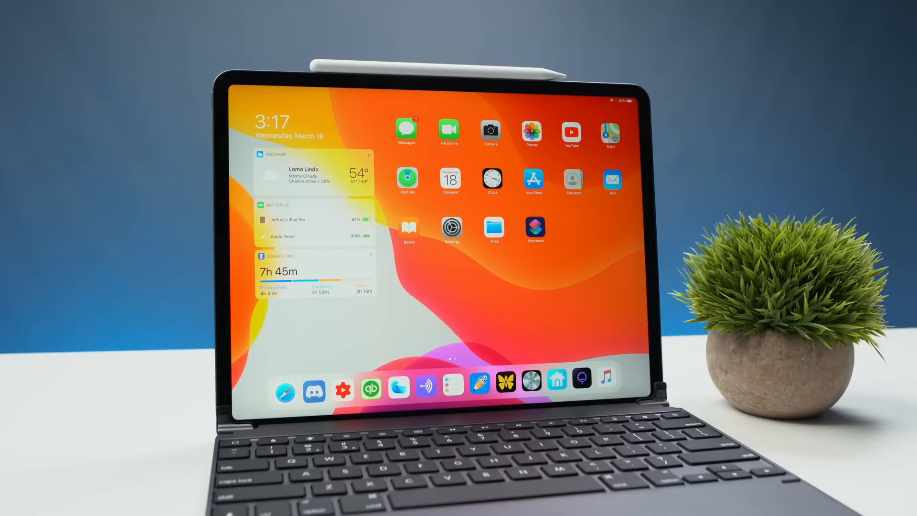
- Pair the MX Master 3 from the Bluetooth device list and accept the pairing request
left_click(452, 227)
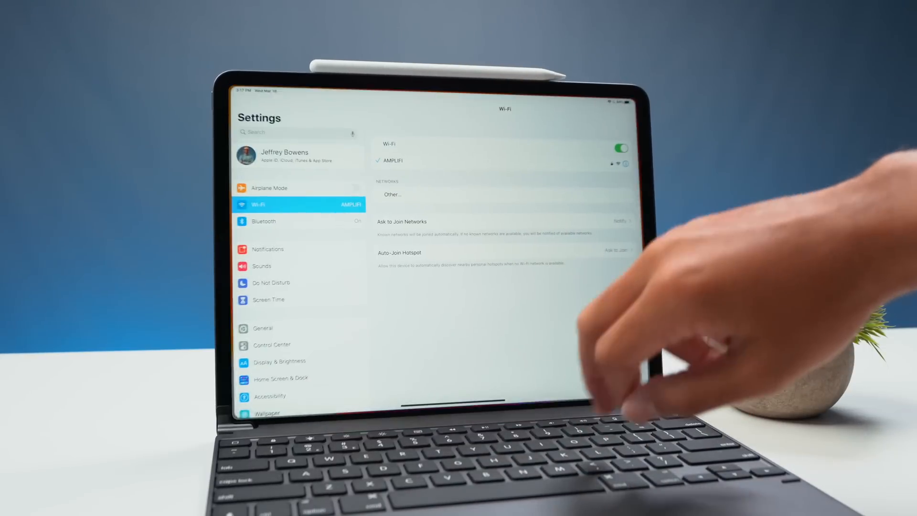
left_click(297, 220)
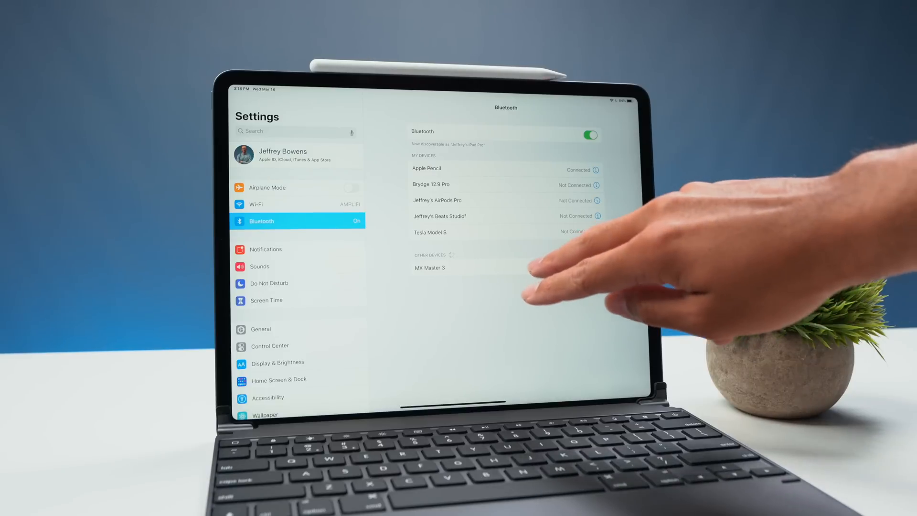
left_click(458, 267)
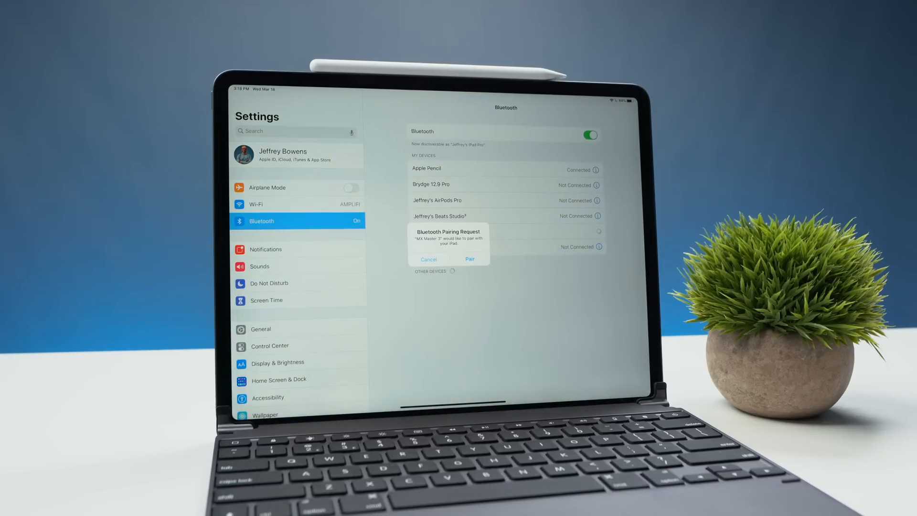
left_click(470, 259)
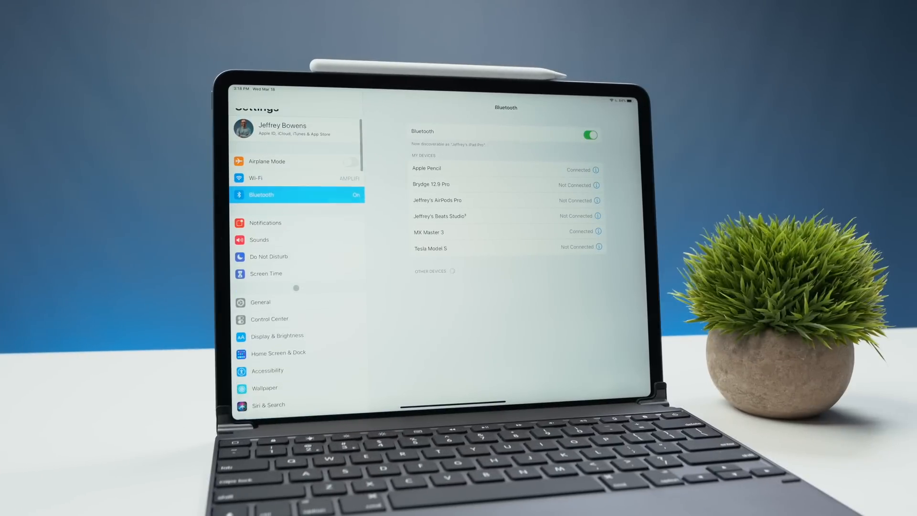
scroll(295, 287, "down", 2)
scroll(295, 285, "down", 1)
scroll(294, 285, "down", 1)
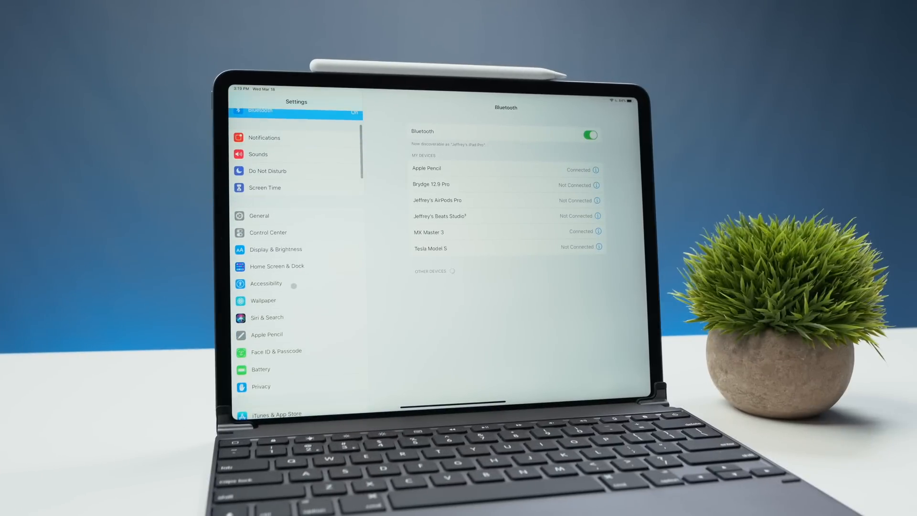
scroll(293, 286, "down", 1)
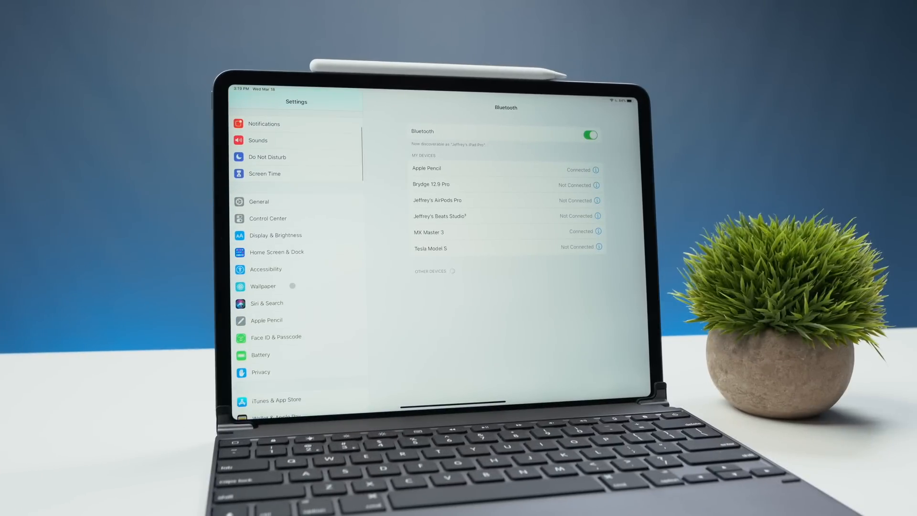
scroll(292, 285, "down", 1)
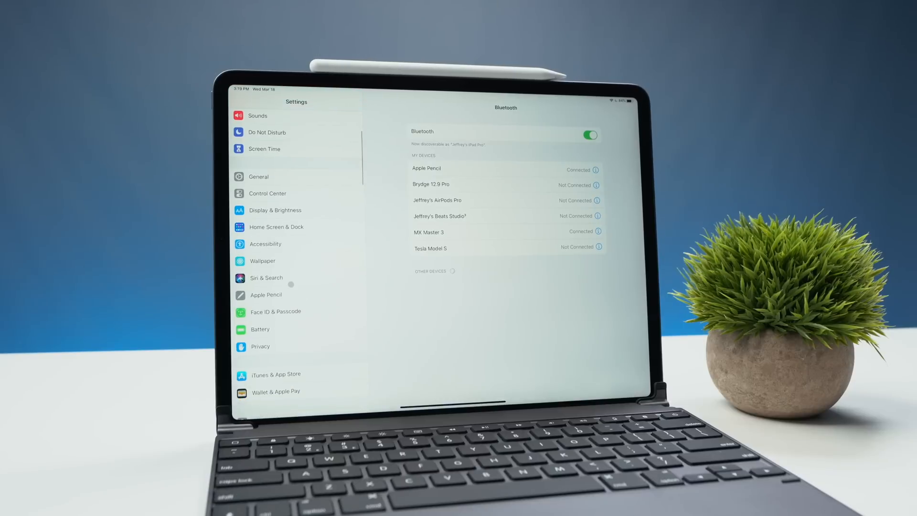
- Go into Accessibility and on to the Pointer Control settings
left_click(298, 250)
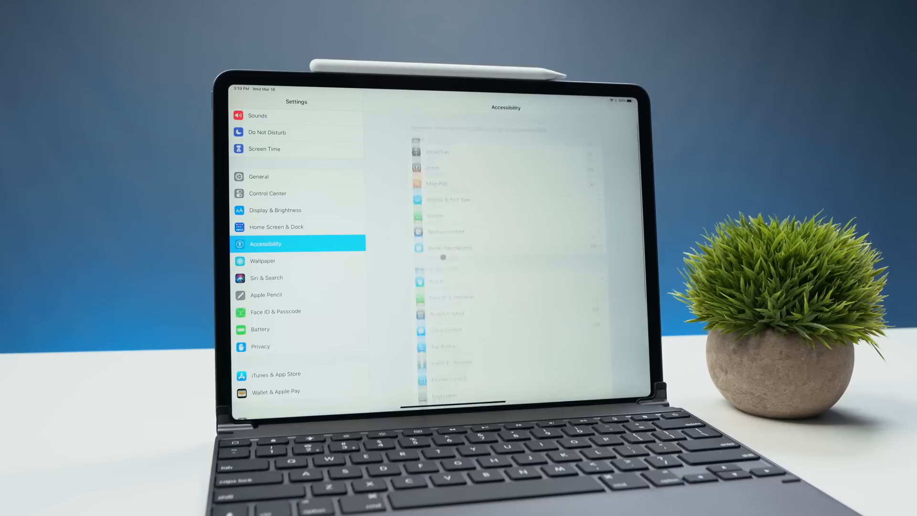
scroll(445, 259, "down", 5)
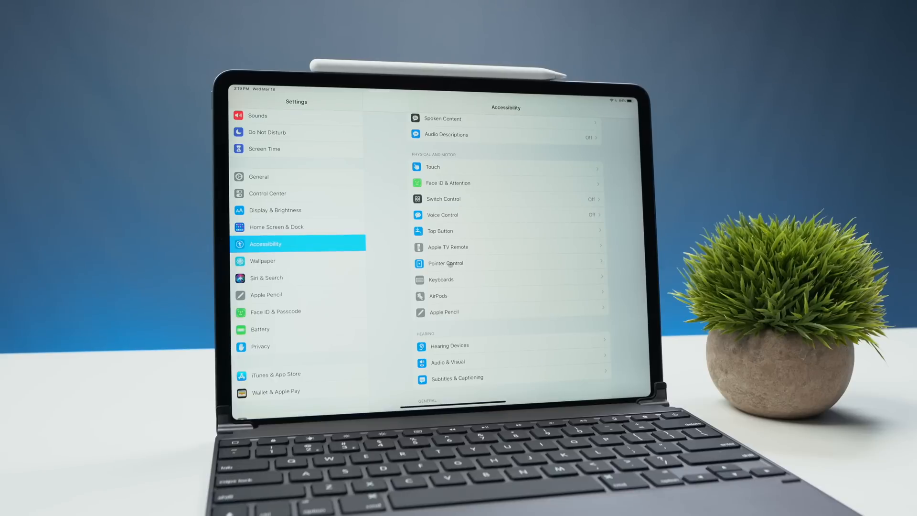
left_click(449, 265)
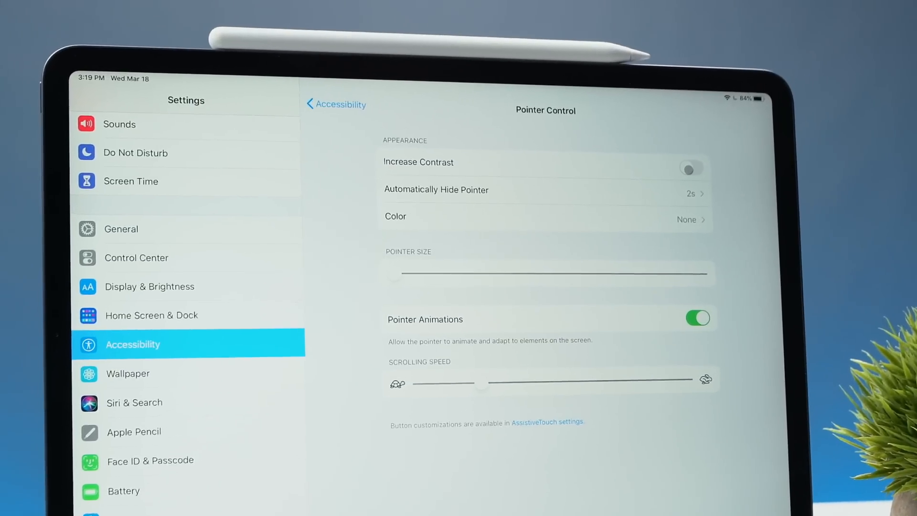
- Toggle Increase Contrast on, off and on again, then view the Automatically Hide Pointer timing
left_click(693, 171)
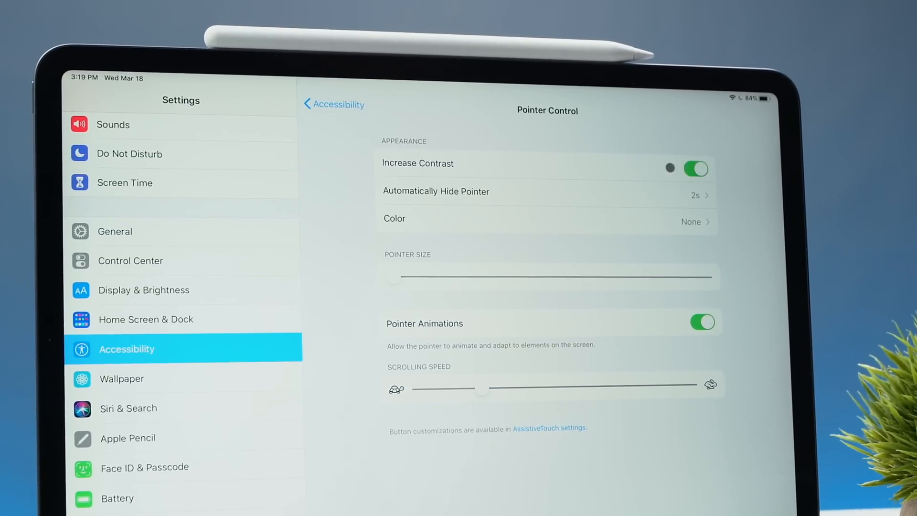
left_click(694, 171)
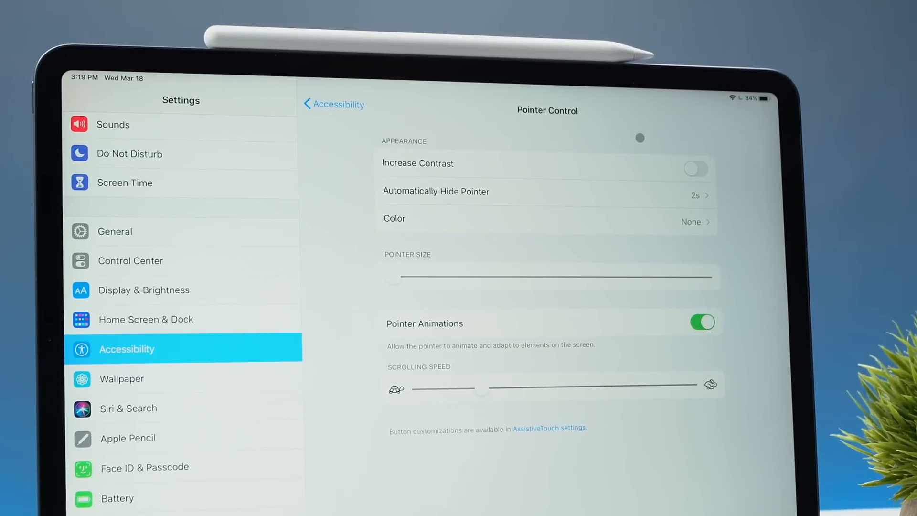
left_click(688, 170)
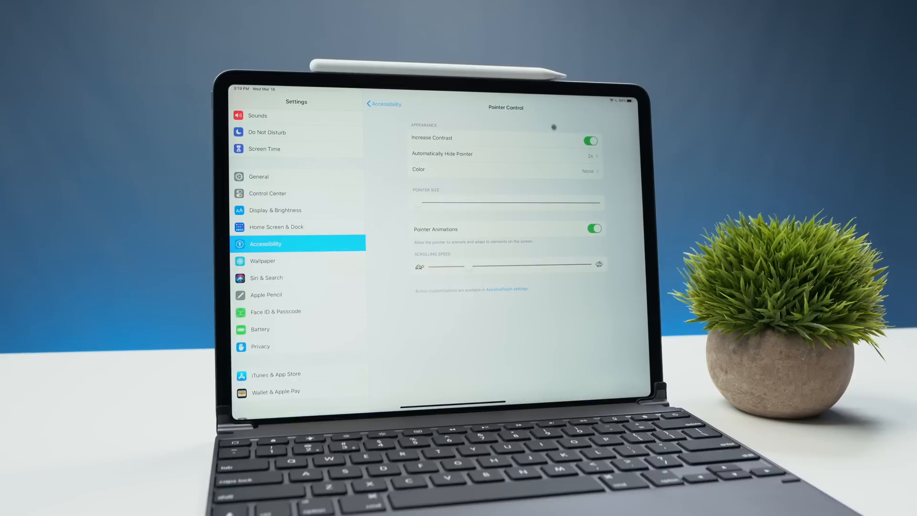
left_click(514, 156)
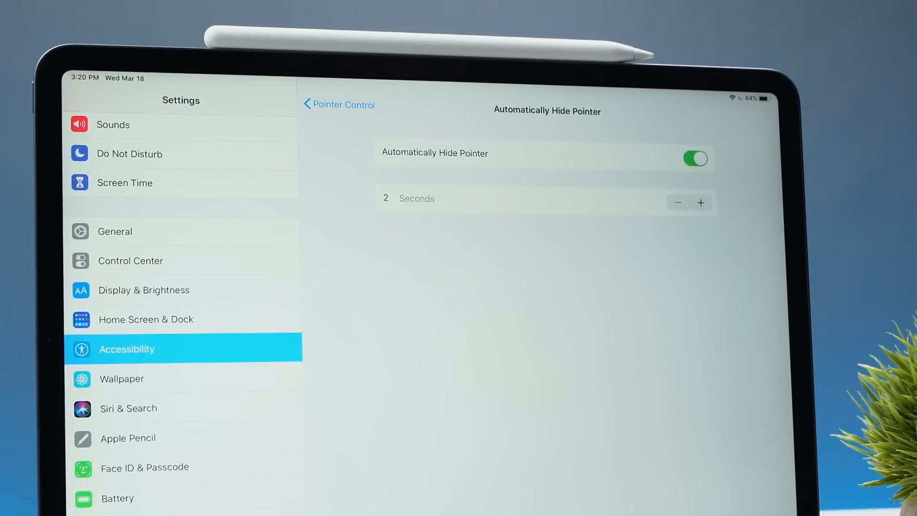
left_click(701, 203)
left_click(675, 202)
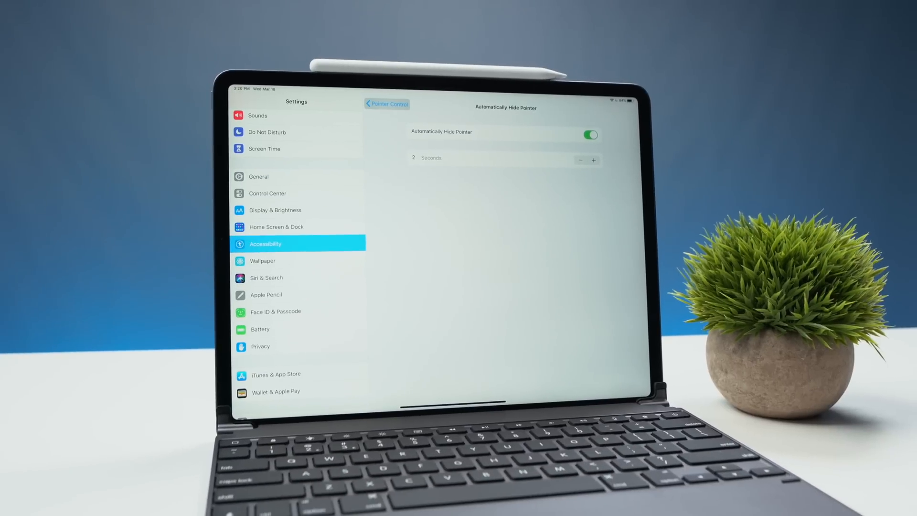
left_click(387, 104)
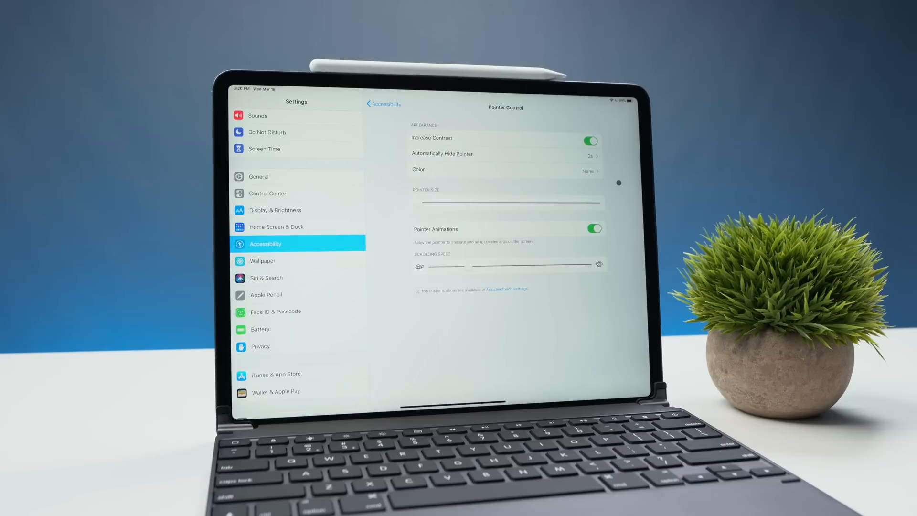
- Try White, Blue, Red and Green pointer outlines, leave the colour at None and go back
left_click(588, 173)
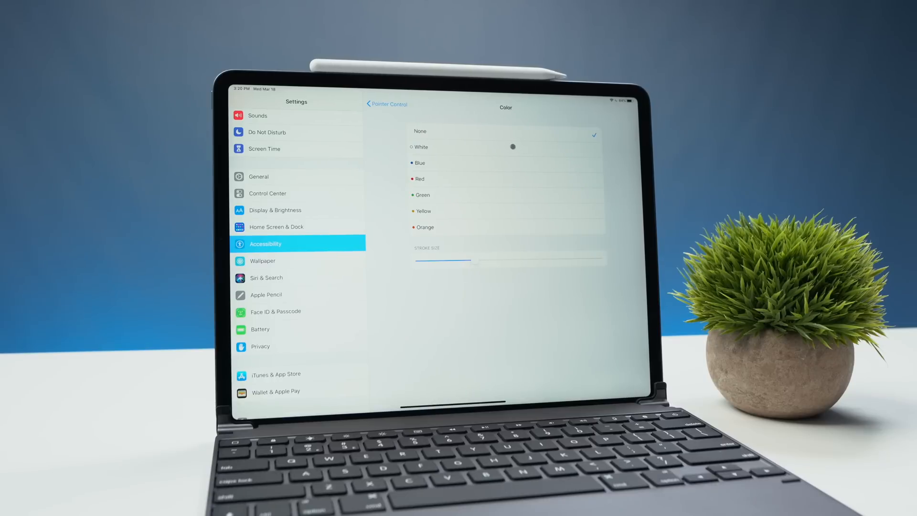
left_click(492, 149)
left_click(491, 162)
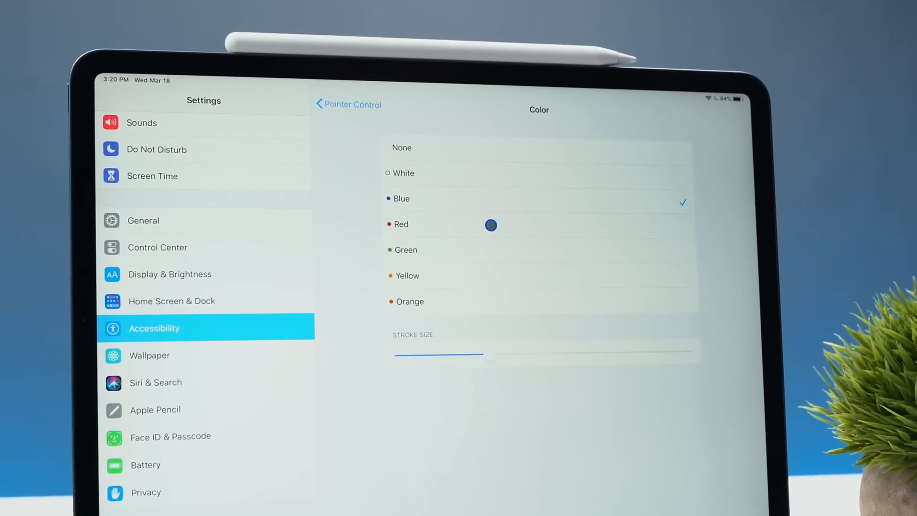
left_click(502, 233)
left_click(499, 268)
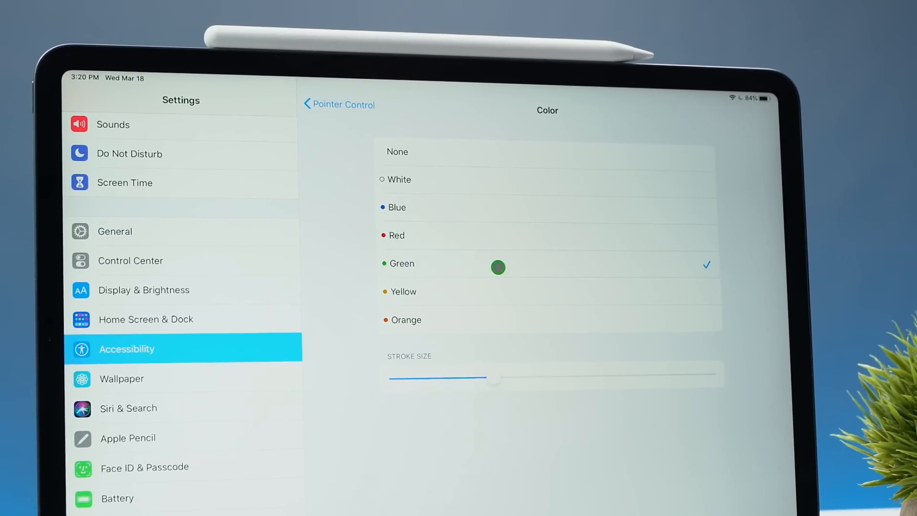
left_click(499, 157)
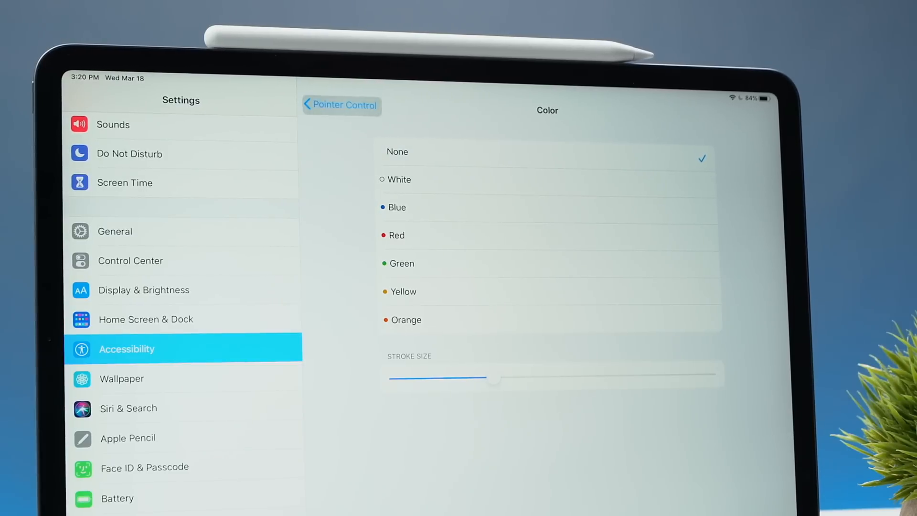
left_click(343, 105)
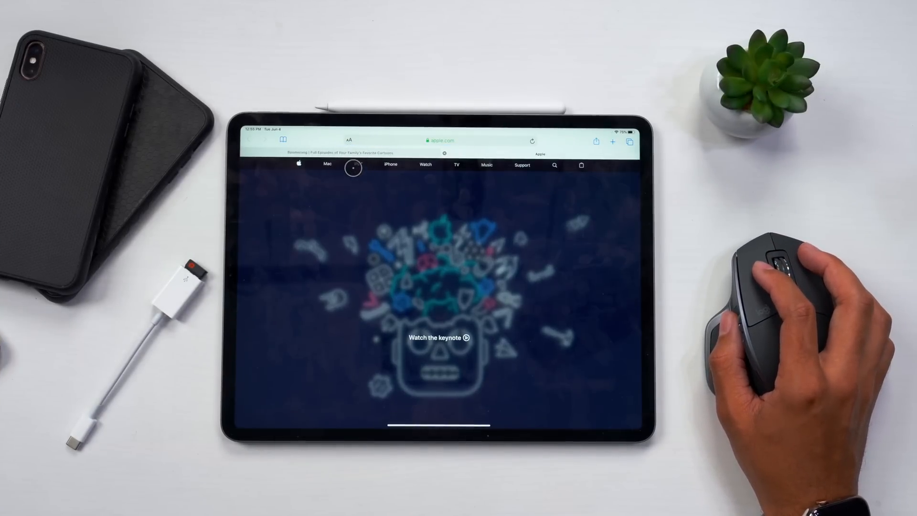
left_click(358, 164)
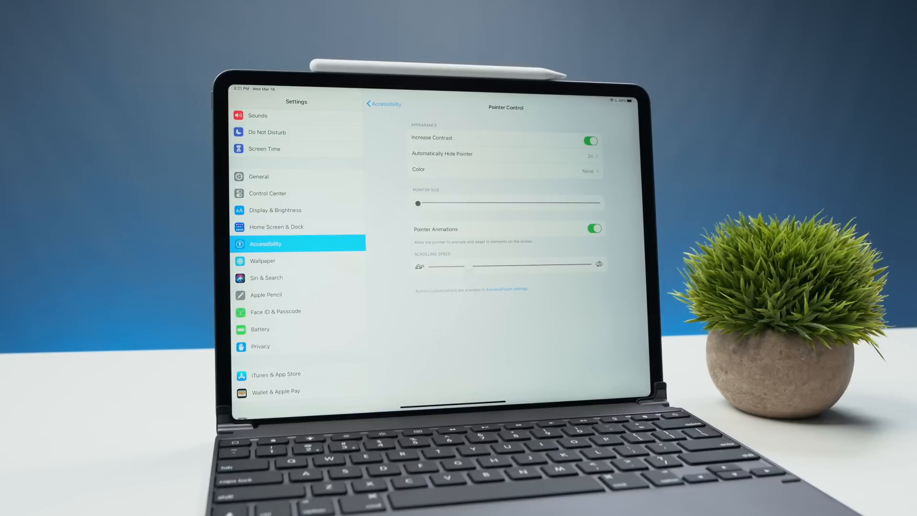
left_click_drag(418, 203, 597, 206)
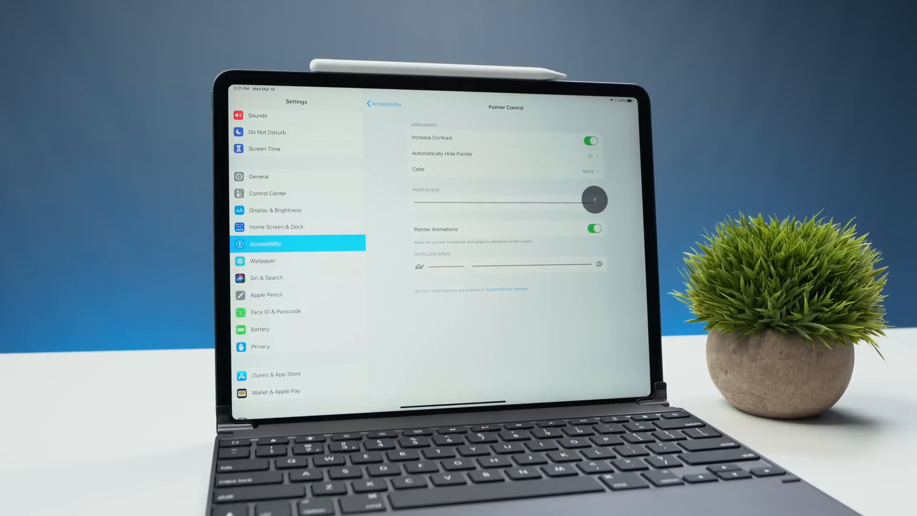
left_click_drag(597, 201, 417, 202)
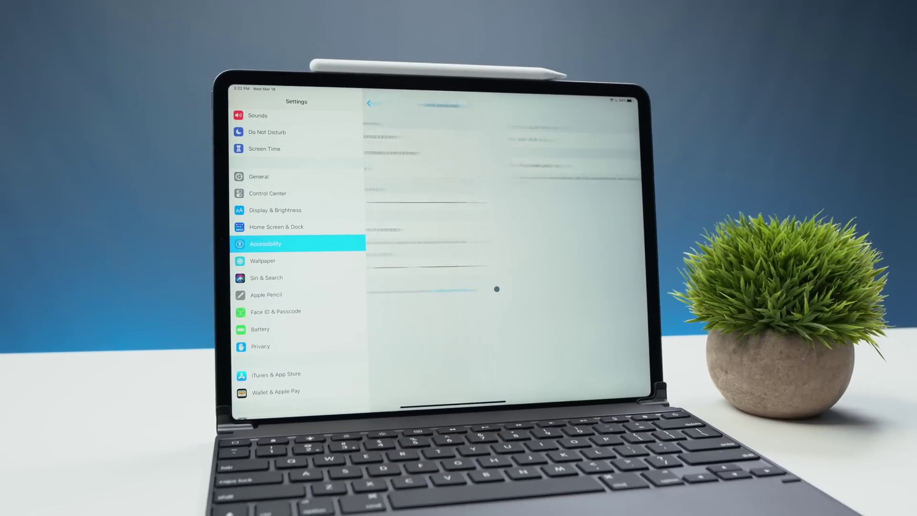
left_click(497, 288)
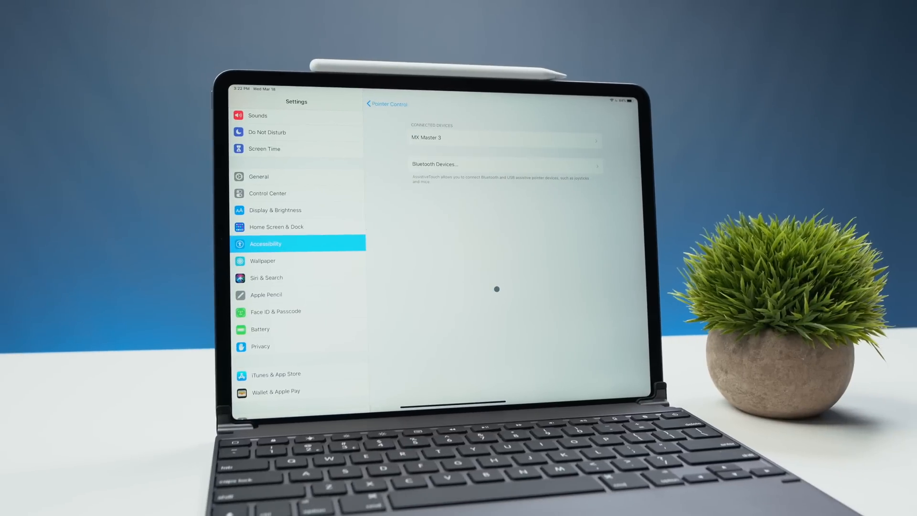
- Map the MX Master 3's Button 5 to Screenshot, then return to the home screen
left_click(527, 140)
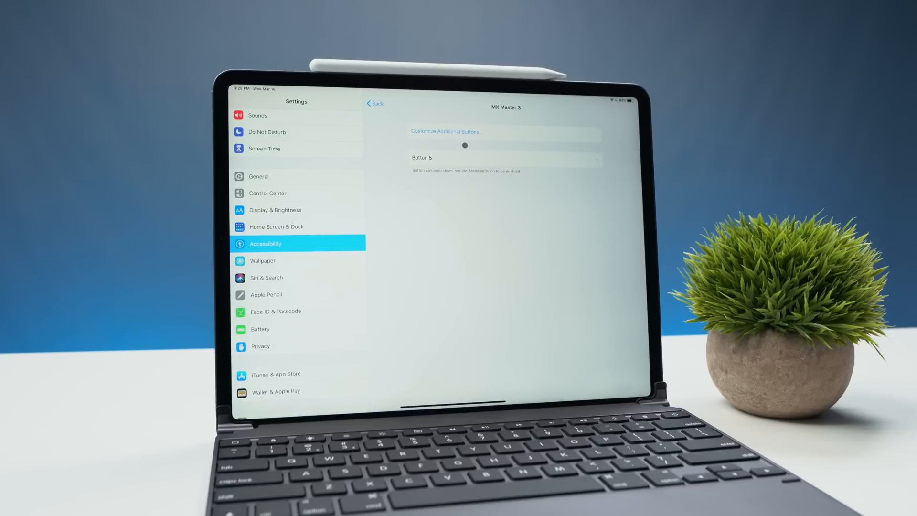
left_click(465, 133)
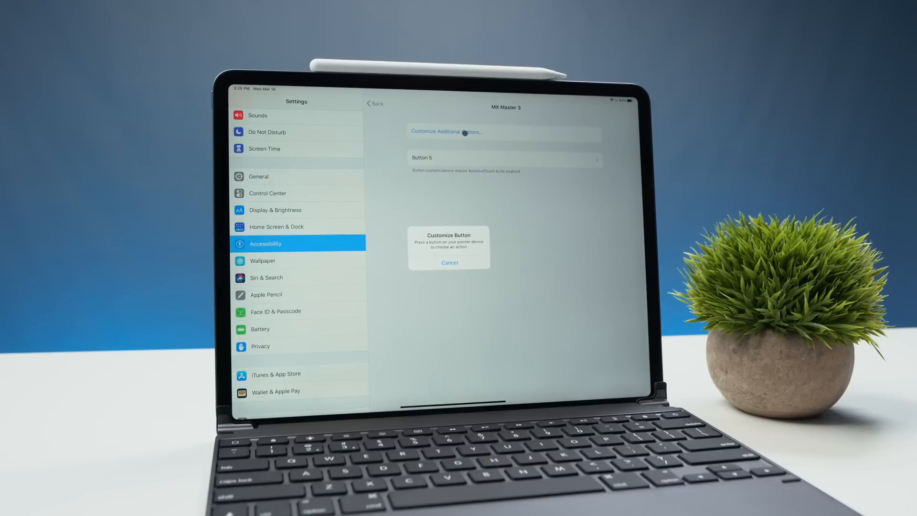
middle_click(464, 133)
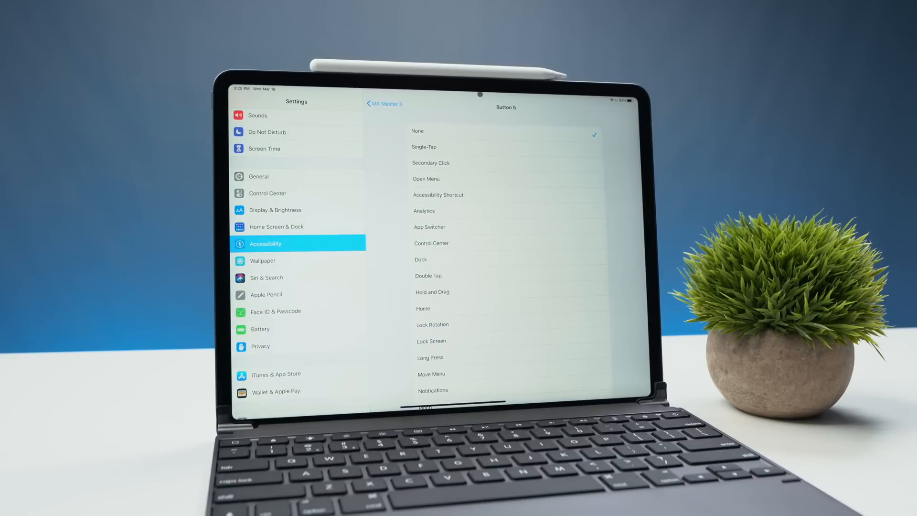
scroll(460, 200, "down", 2)
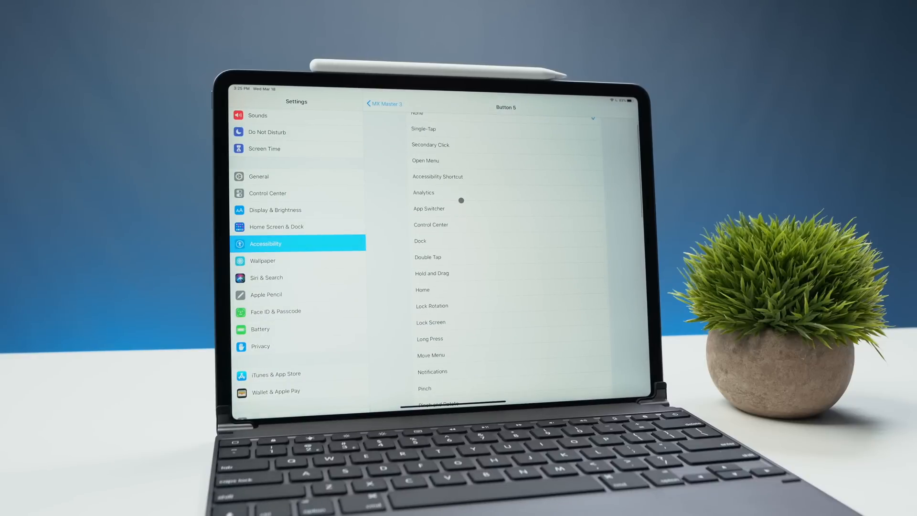
scroll(460, 200, "down", 1)
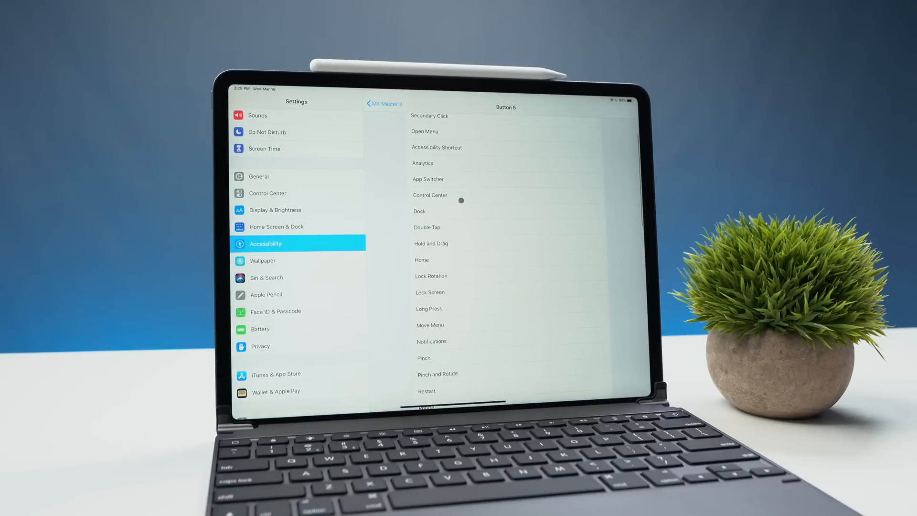
scroll(461, 200, "down", 1)
scroll(461, 200, "down", 1)
scroll(461, 200, "down", 1)
scroll(460, 200, "down", 2)
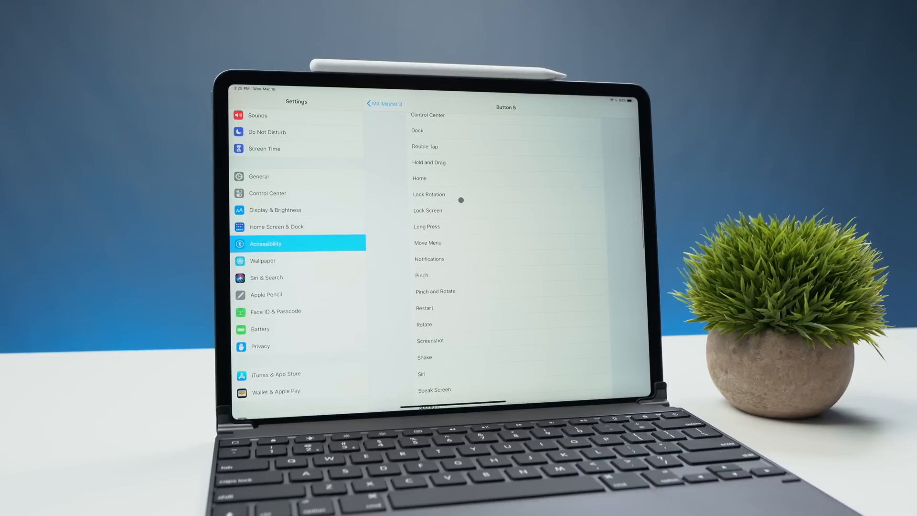
scroll(461, 200, "down", 1)
scroll(460, 201, "down", 1)
scroll(461, 200, "down", 1)
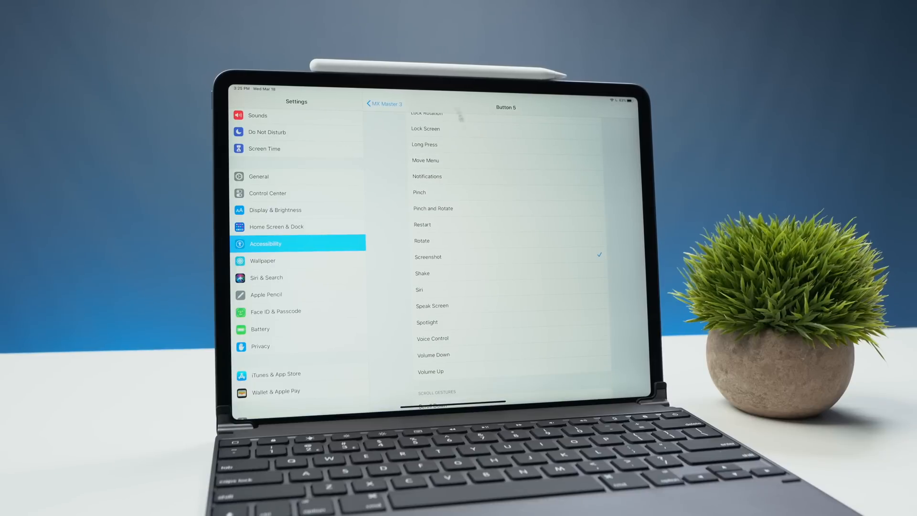
left_click(376, 103)
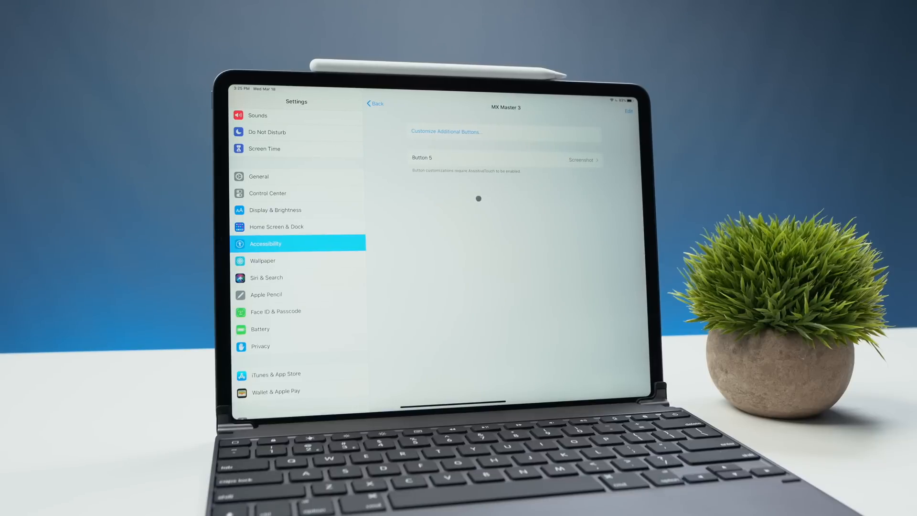
left_click_drag(452, 402, 455, 273)
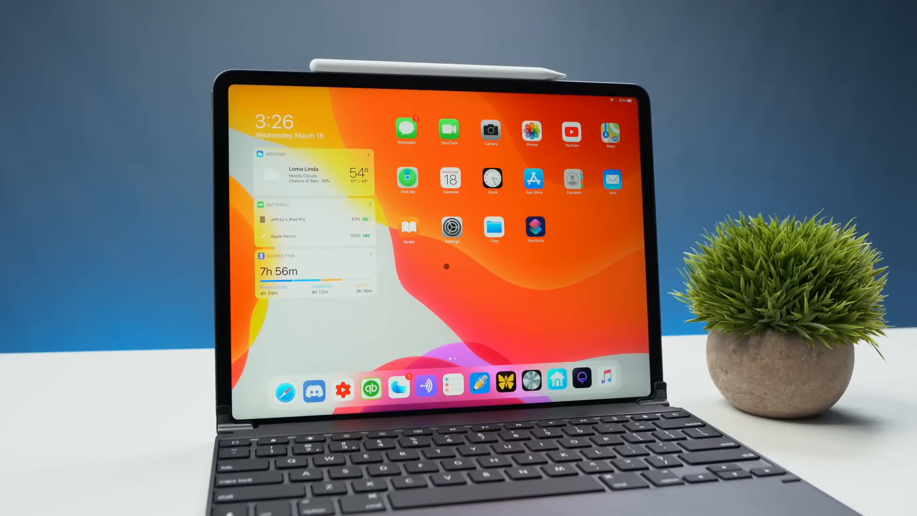
- Screenshot the home screen with the mapped button and draw a dark curved stroke in Markup
key("super+shift+3")
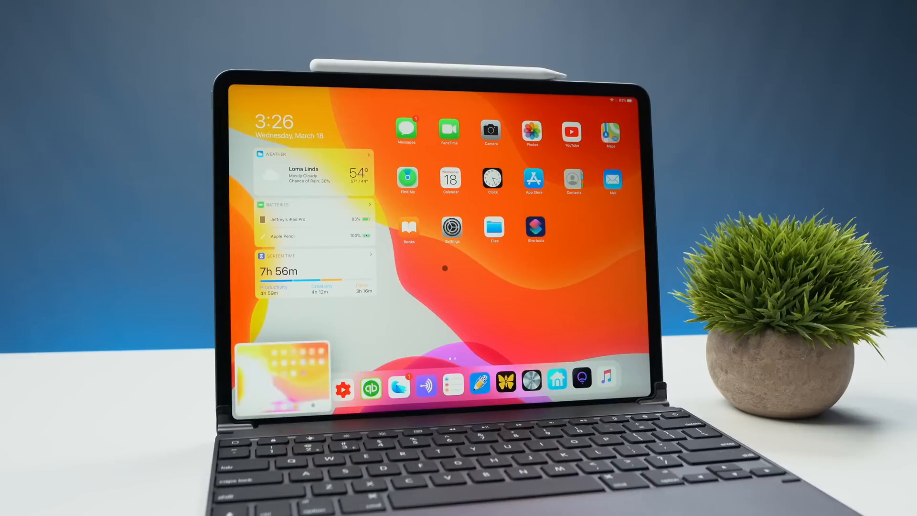
left_click(288, 382)
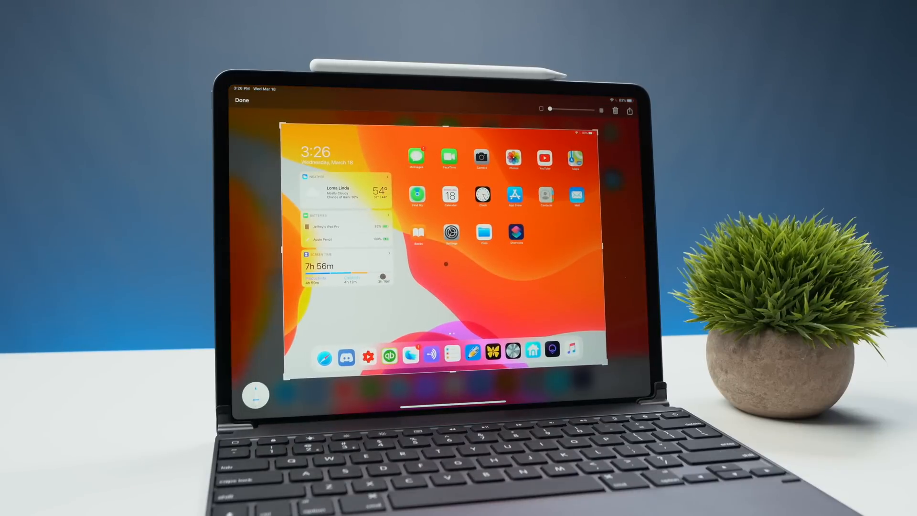
left_click(264, 386)
mouse_move(446, 264)
left_mouse_down()
mouse_move(490, 248)
mouse_move(523, 215)
left_mouse_up()
- Switch to orange ink, scribble around the Files and Shortcuts icons, then finish via Done
left_click(253, 394)
left_click(442, 390)
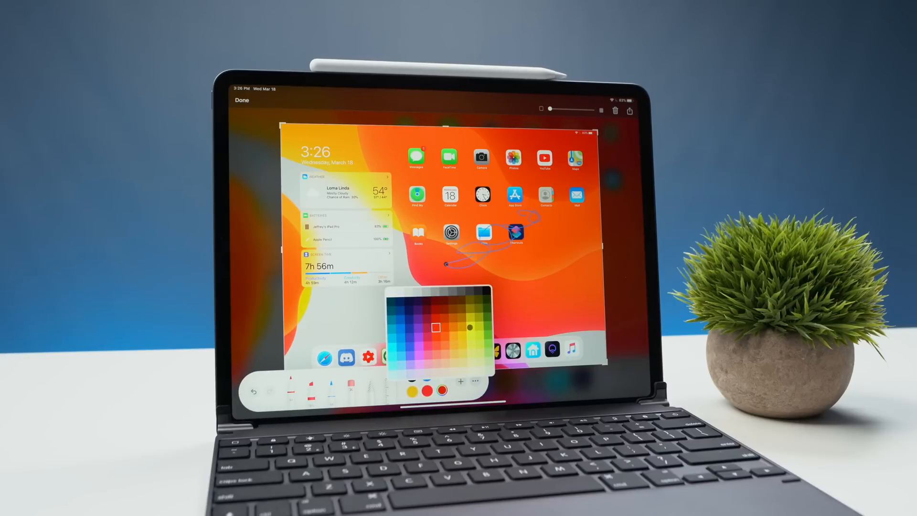
left_click(325, 394)
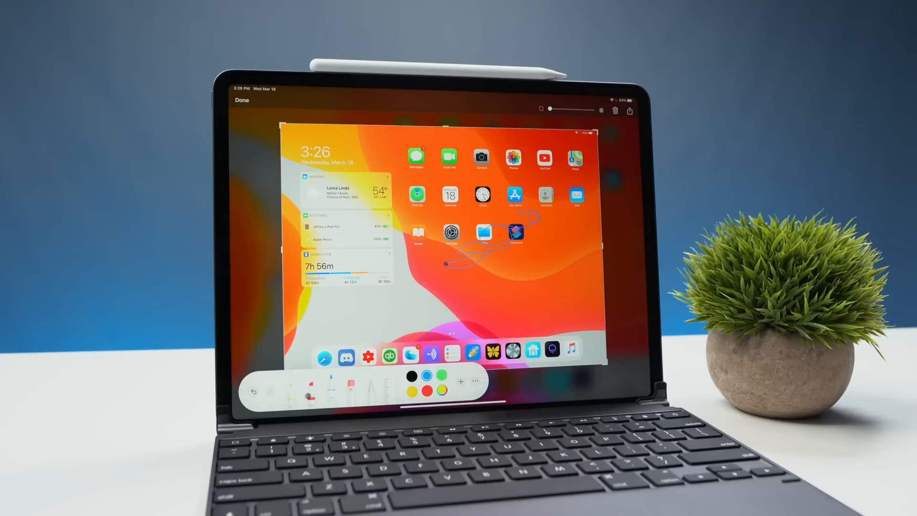
left_click_drag(539, 232, 557, 228)
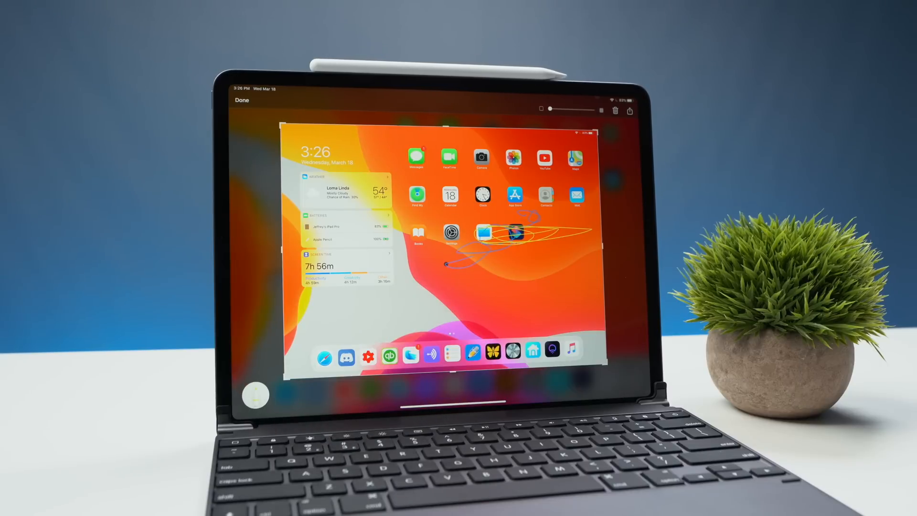
left_click(242, 99)
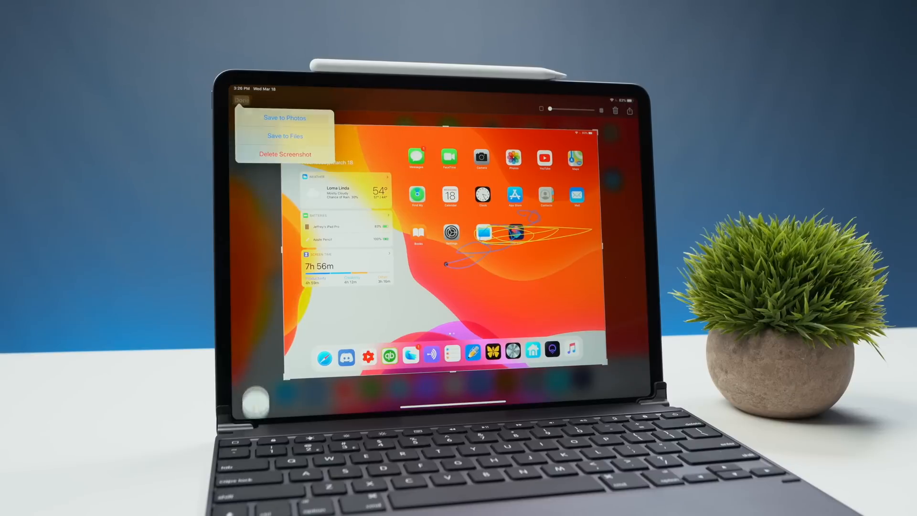
left_click(274, 154)
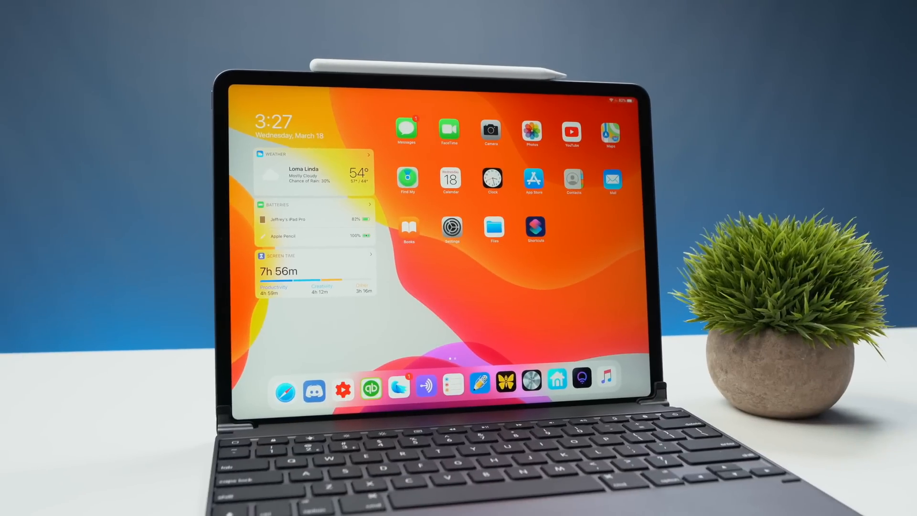
- Bring up Control Center from the top-right status icons
left_click(627, 101)
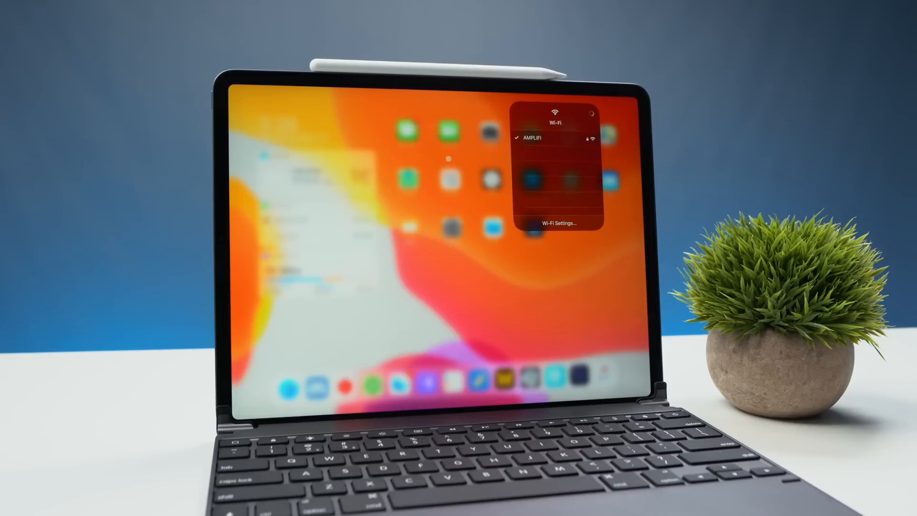
- Collapse the Wi-Fi network list and dismiss Control Center
left_click(449, 158)
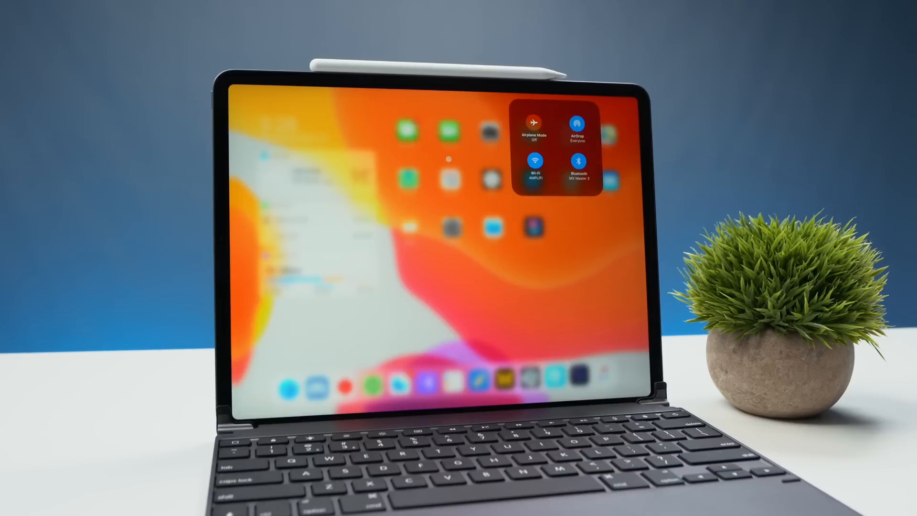
left_click(498, 169)
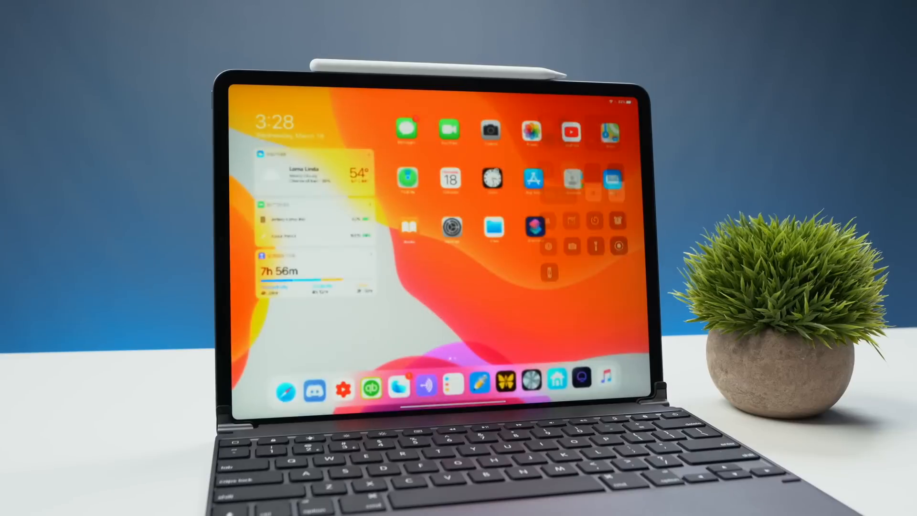
- Show and close the Clock and App Store icons' context menus twice each with right-clicks
right_click(492, 178)
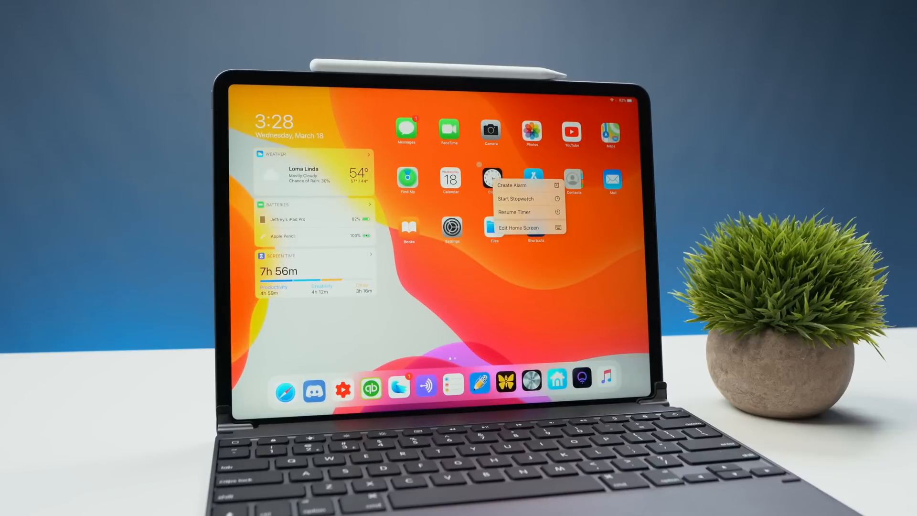
left_click(480, 164)
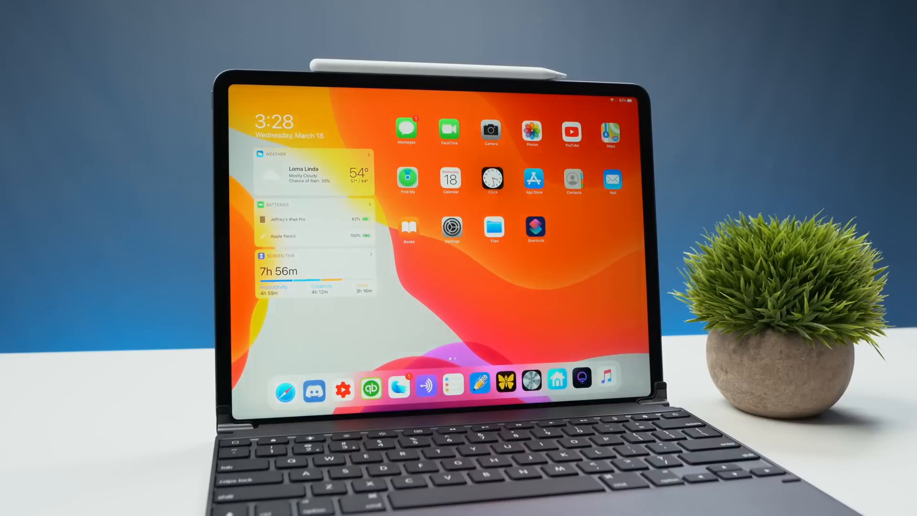
right_click(492, 177)
left_click(511, 165)
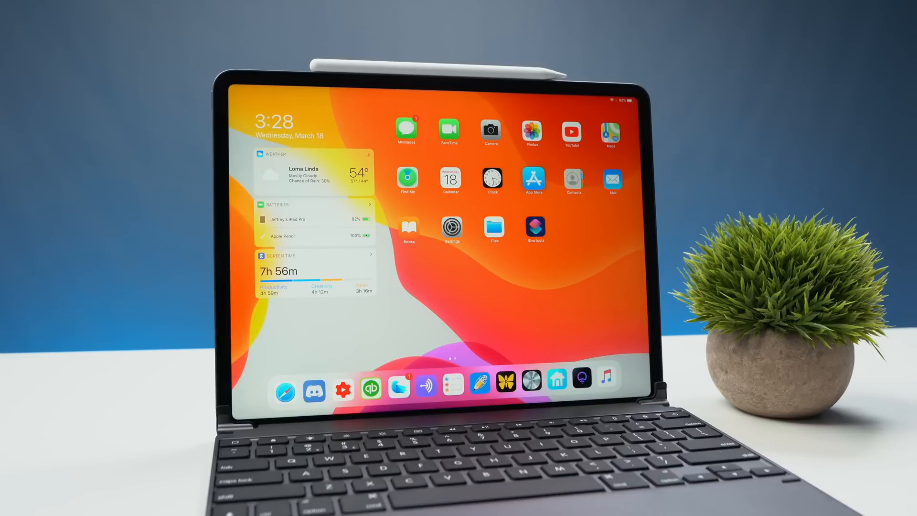
right_click(533, 179)
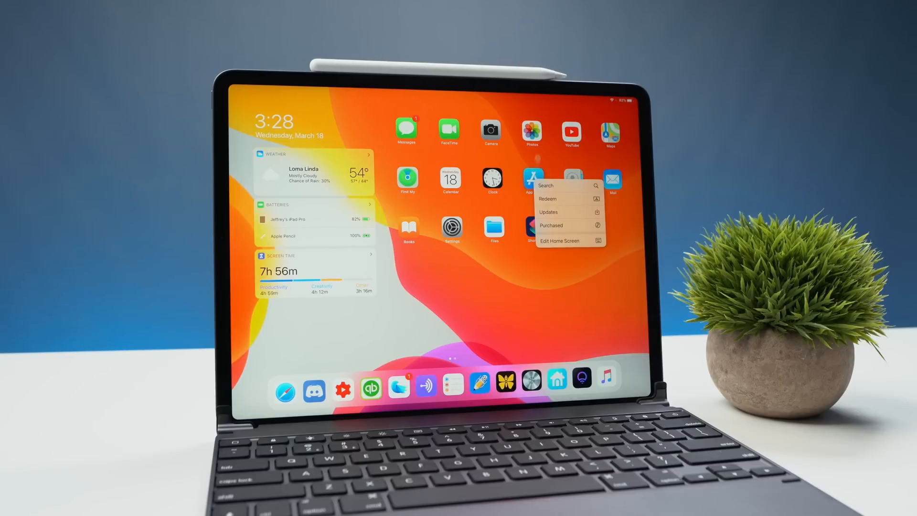
left_click(538, 159)
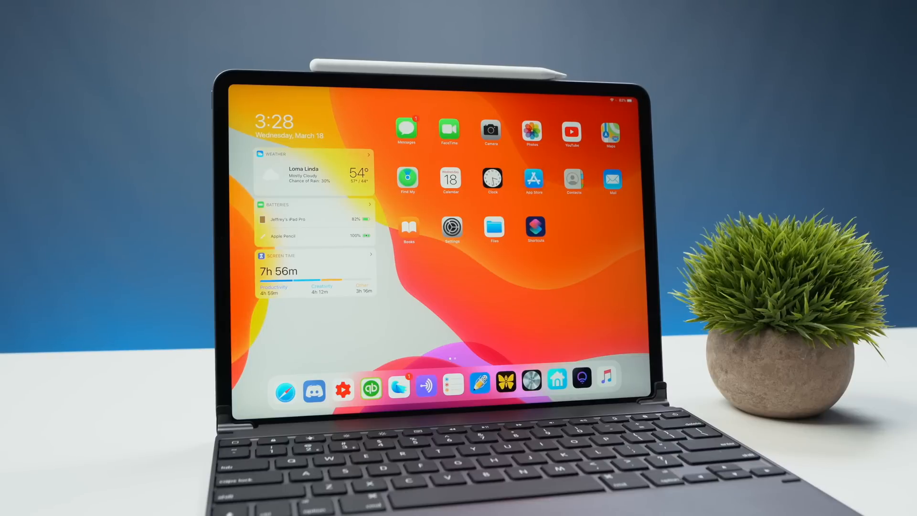
right_click(533, 179)
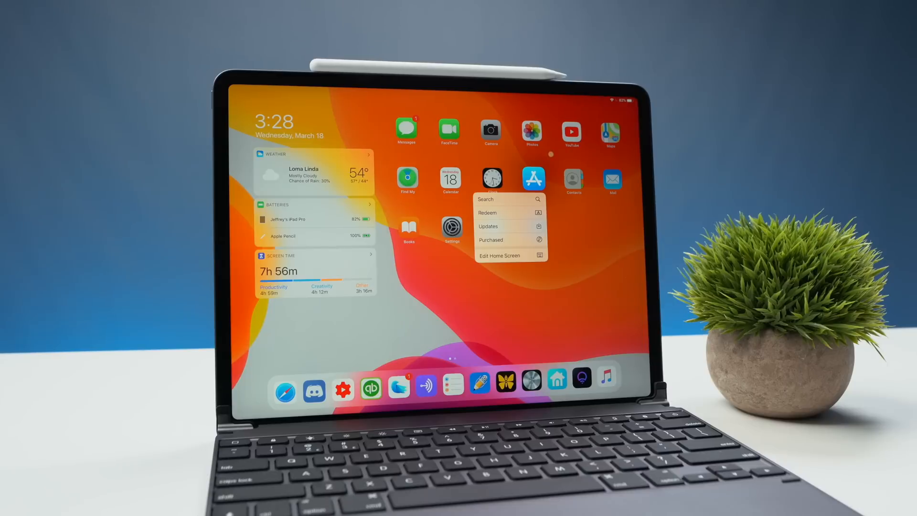
left_click(551, 153)
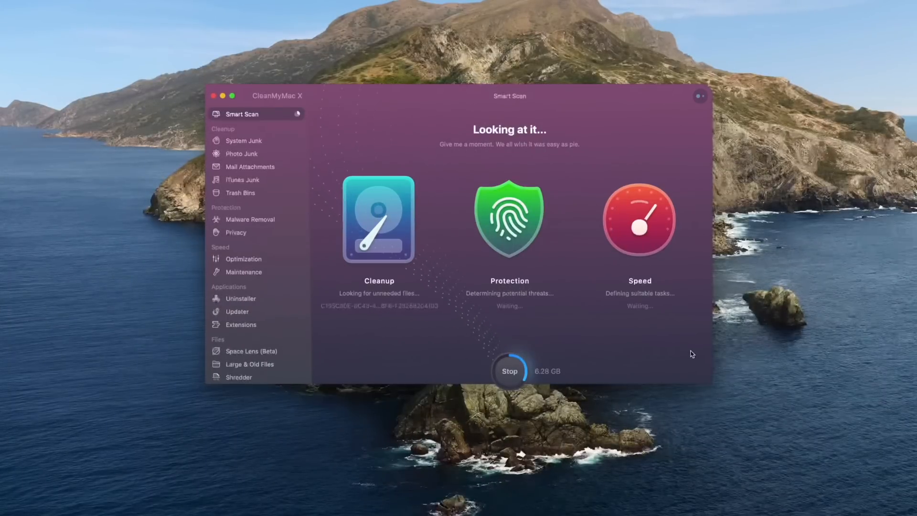
- Run the Smart Scan cleanup to remove the 6.56 GB of found junk
key("Return")
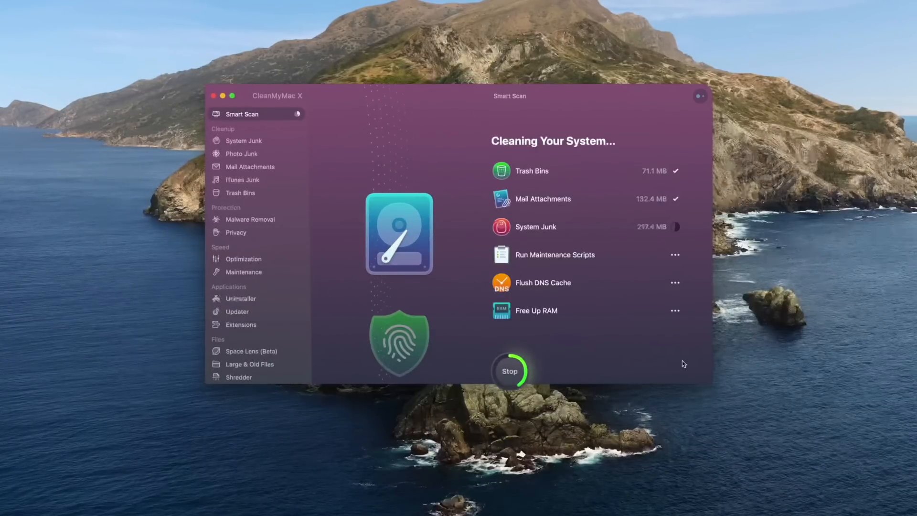